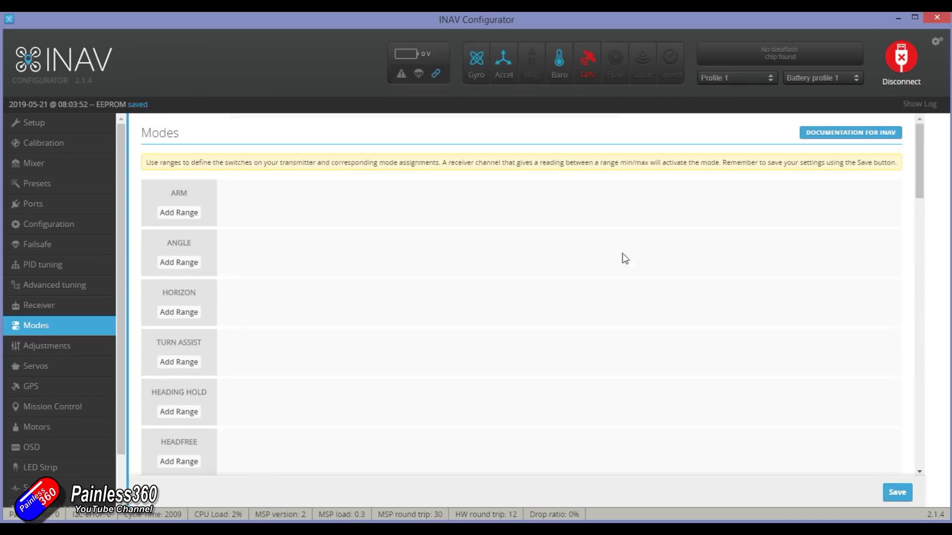
# - Check on the Receiver page which channels the transmitter switches move
pyautogui.click(66, 307)
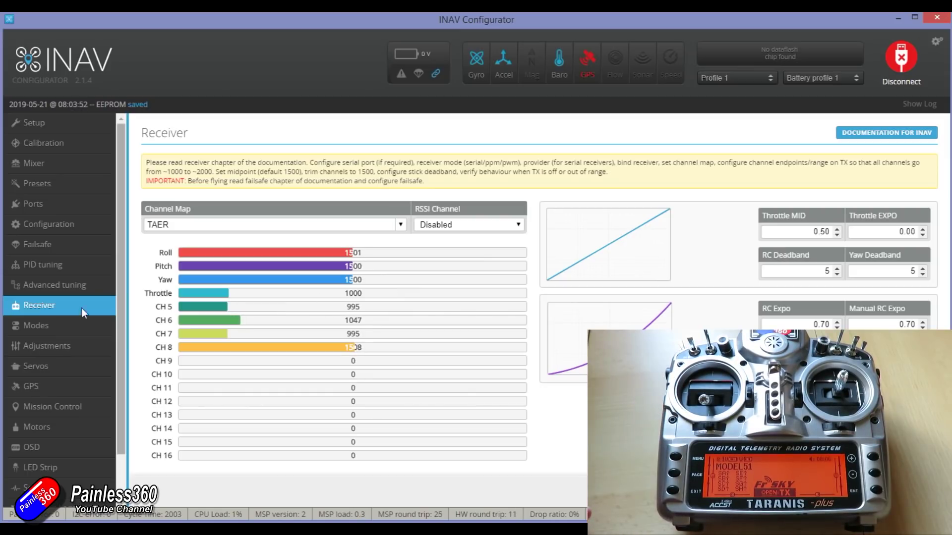
pyautogui.click(44, 326)
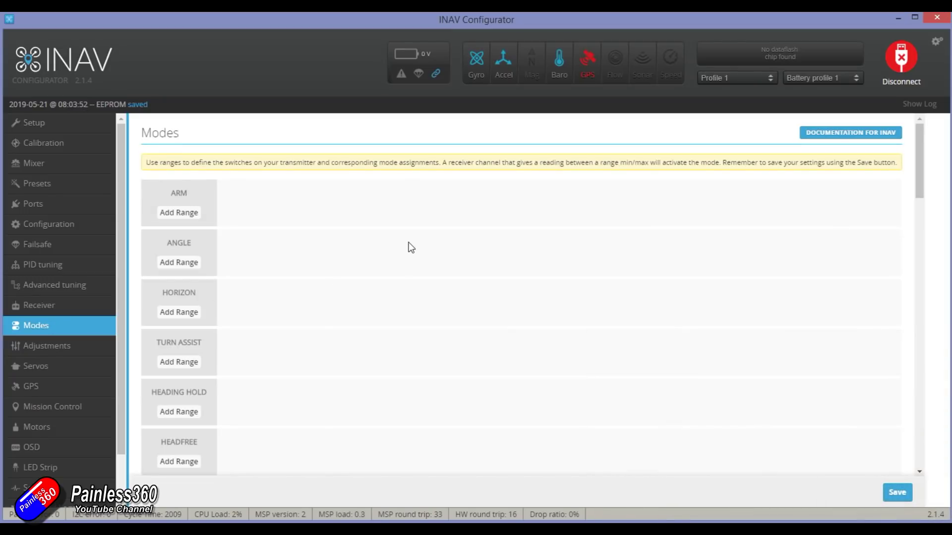
pyautogui.click(188, 212)
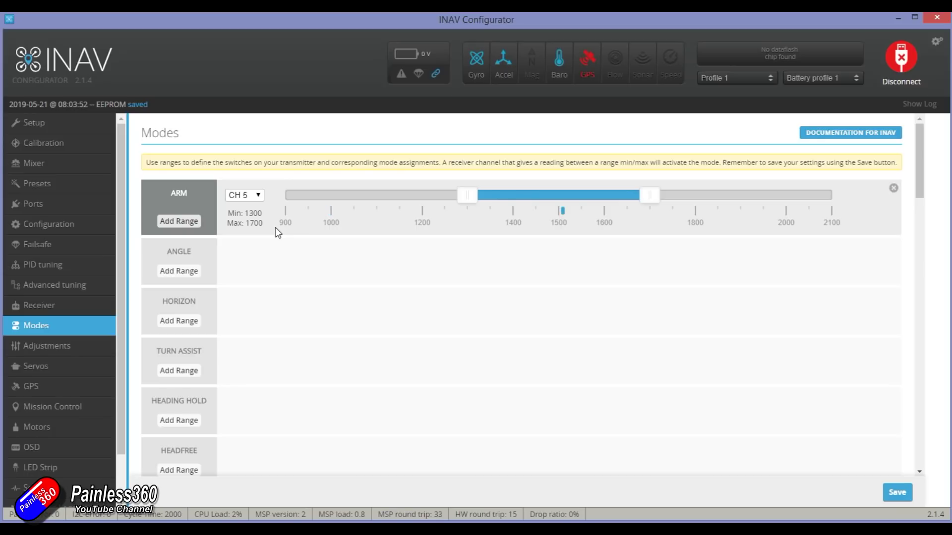
pyautogui.click(81, 307)
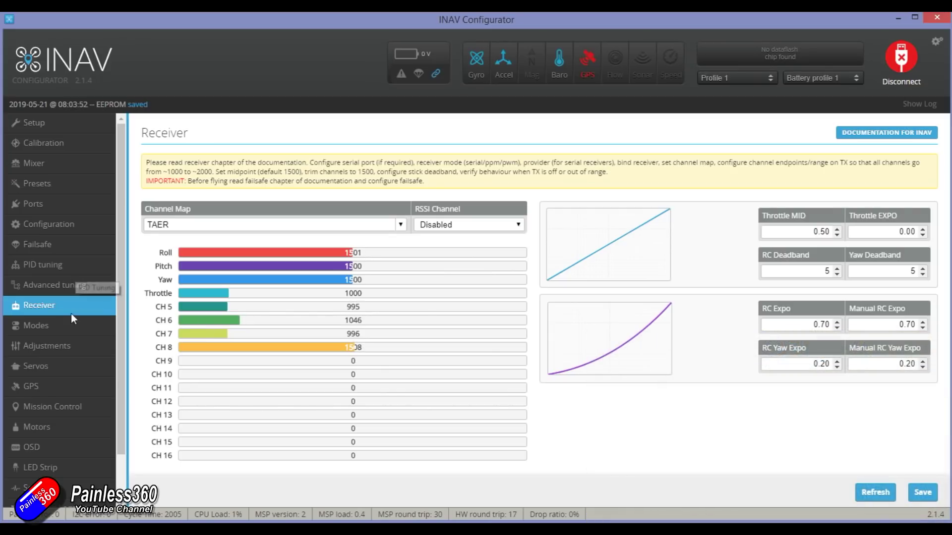
# - Add an ARM mode range on CH 5 from 1300 to 2100 and save the modes
pyautogui.click(60, 325)
pyautogui.click(179, 212)
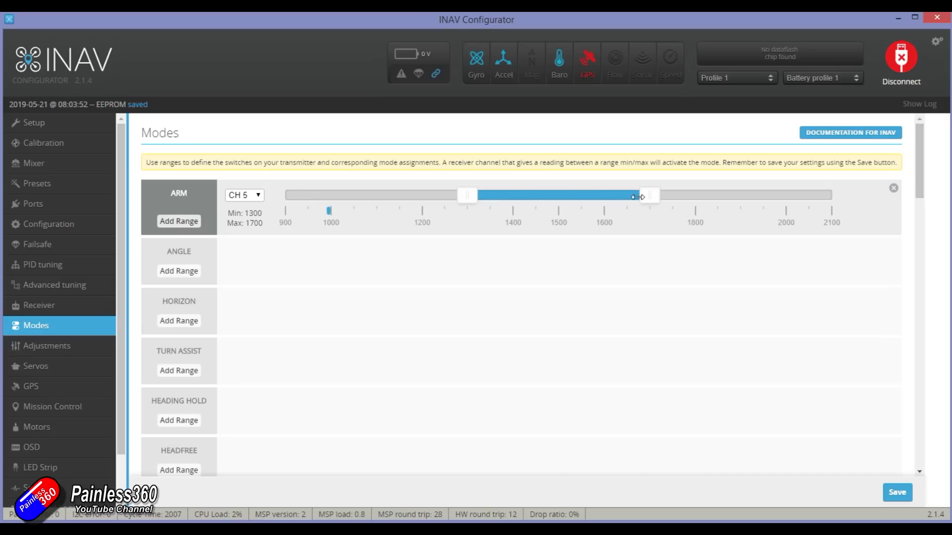
pyautogui.moveTo(677, 196); pyautogui.dragTo(843, 196)
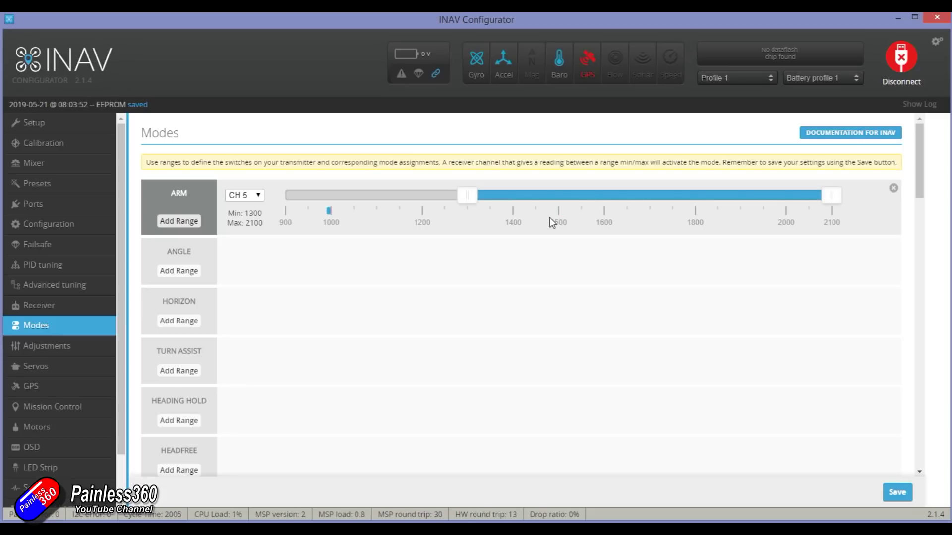
pyautogui.click(897, 495)
# - Check the flight mode switch channel in the receiver readings, add a MANUAL mode range on CH 6 from 925 to 1200, and save
pyautogui.click(92, 306)
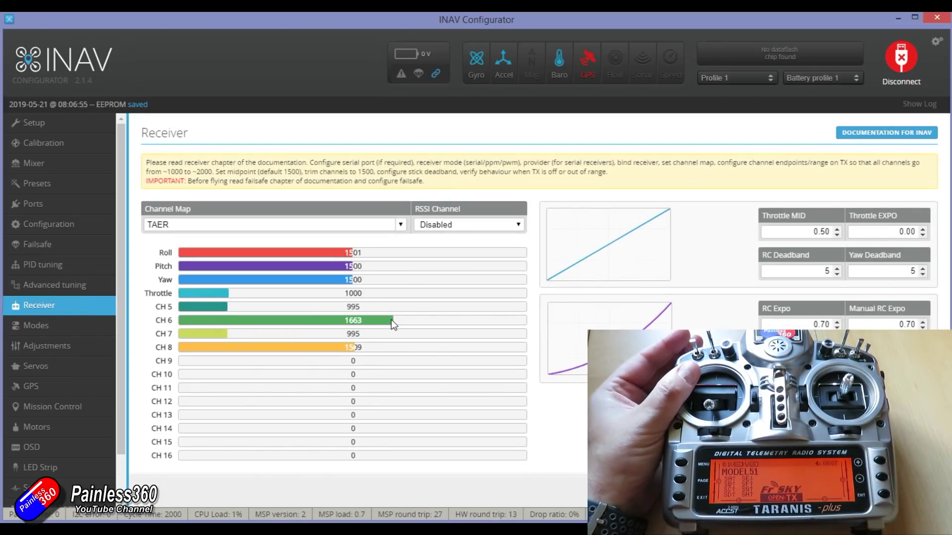
pyautogui.click(47, 326)
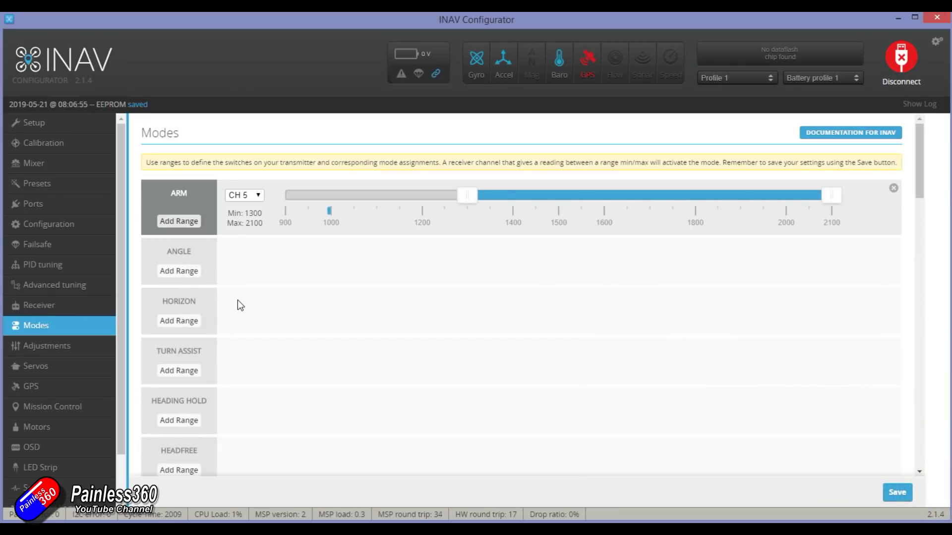
pyautogui.scroll(-8, 237, 299)
pyautogui.scroll(-7, 254, 323)
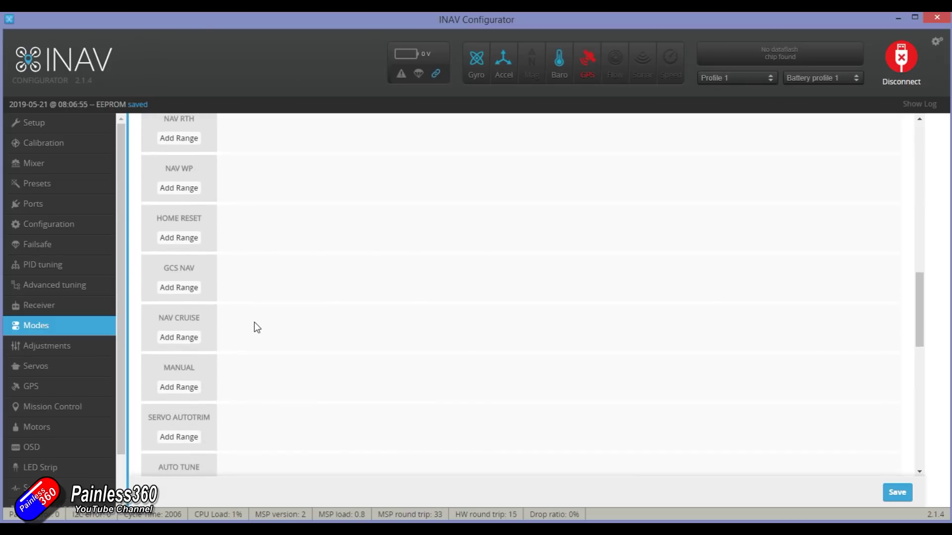
pyautogui.scroll(-2, 255, 323)
pyautogui.click(191, 301)
pyautogui.click(258, 288)
pyautogui.click(247, 310)
pyautogui.moveTo(462, 281); pyautogui.dragTo(290, 283)
pyautogui.moveTo(632, 289); pyautogui.dragTo(446, 290)
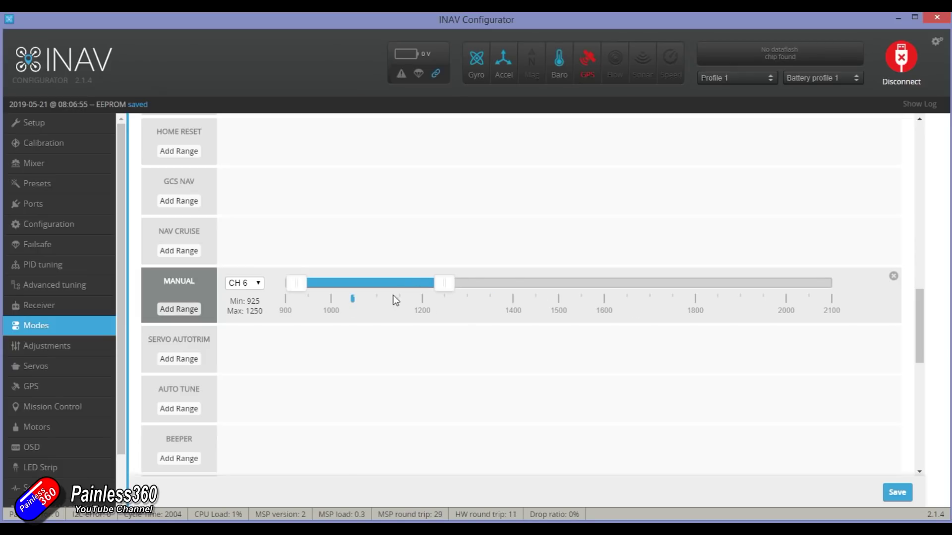
pyautogui.moveTo(442, 287); pyautogui.dragTo(420, 288)
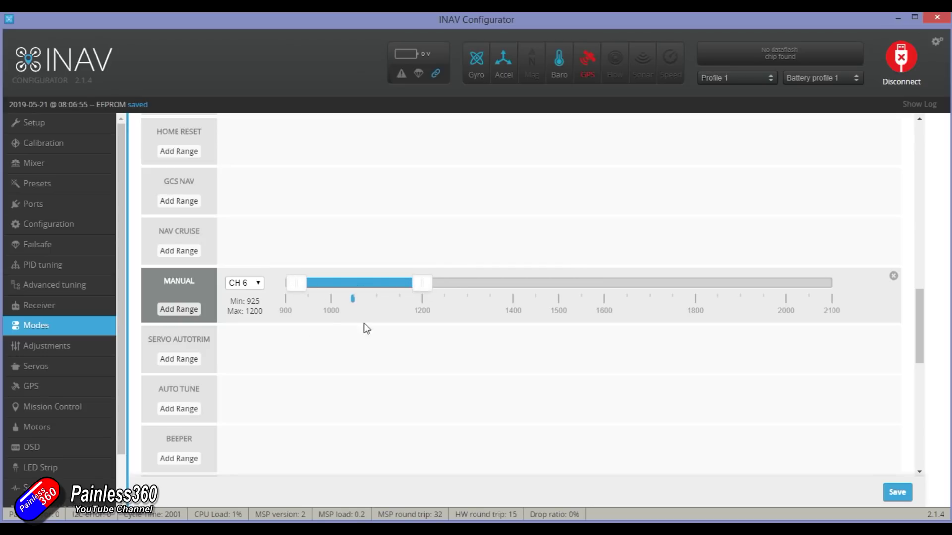
pyautogui.click(900, 500)
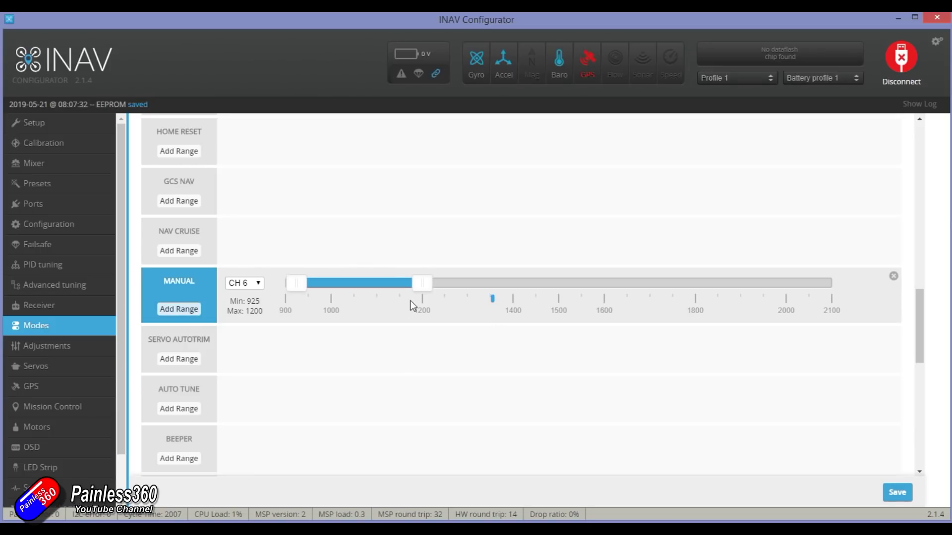
# - Add an ANGLE mode range on CH 6 from 1250 to 1450 and save the modes
pyautogui.scroll(10, 364, 311)
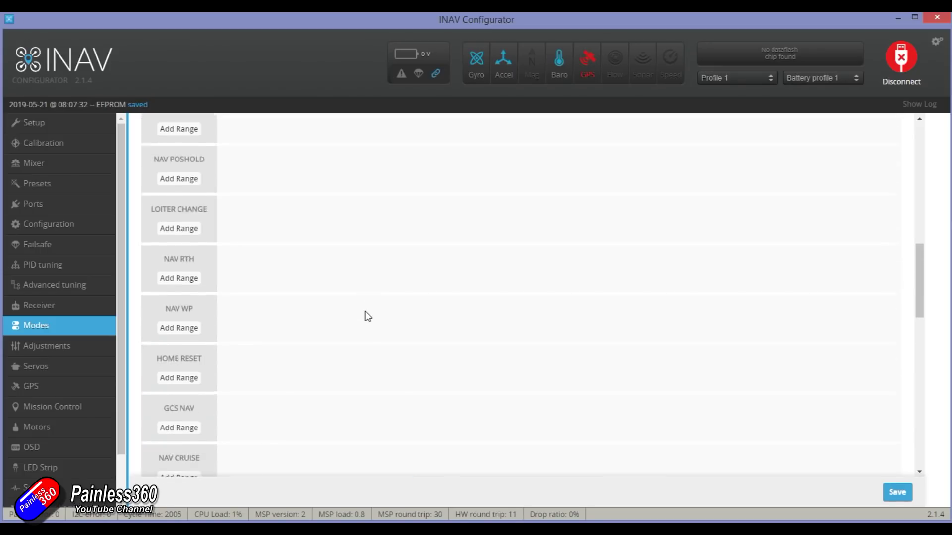
pyautogui.scroll(6, 366, 314)
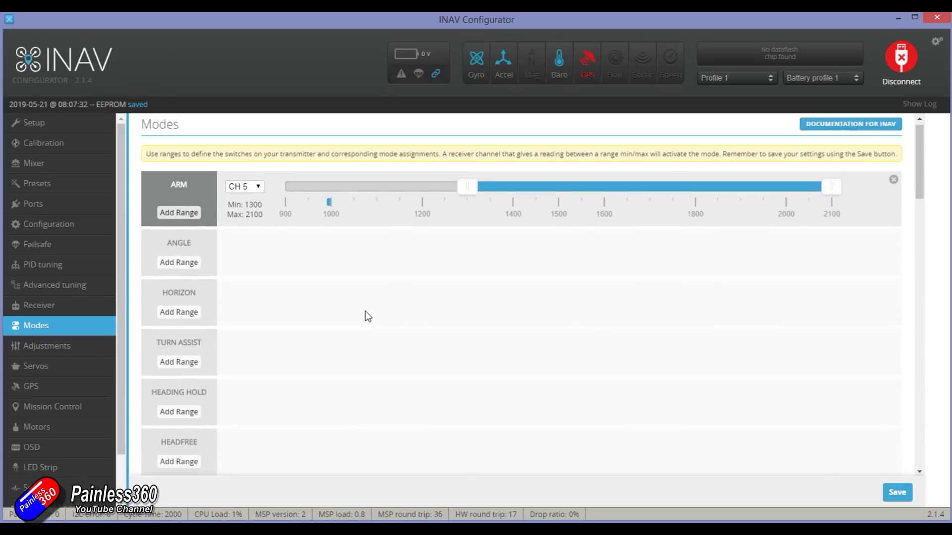
pyautogui.click(178, 263)
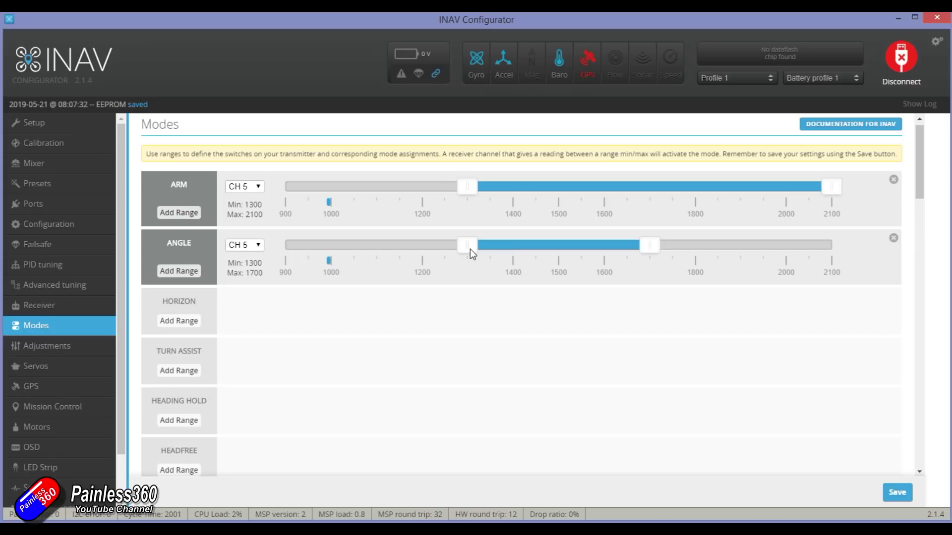
pyautogui.click(261, 246)
pyautogui.click(255, 276)
pyautogui.moveTo(649, 248); pyautogui.dragTo(550, 260)
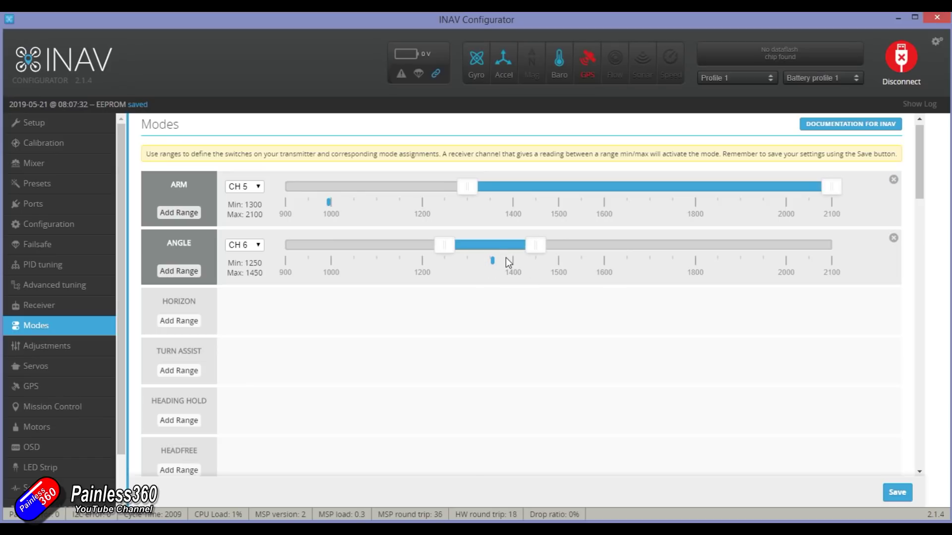
pyautogui.click(897, 493)
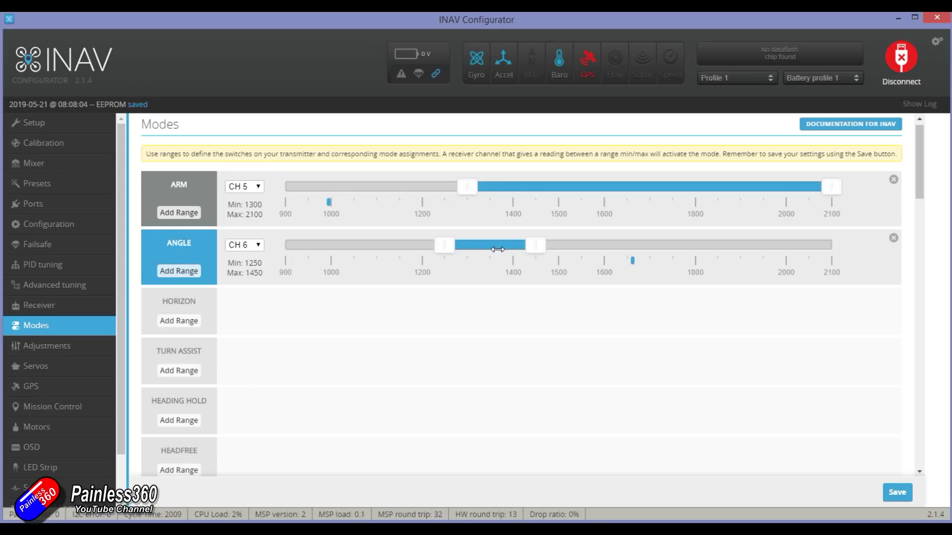
# - Add a NAV POSHOLD mode range on CH 6 from 1550 to 1750 and save the modes
pyautogui.scroll(-6, 497, 260)
pyautogui.scroll(-3, 496, 260)
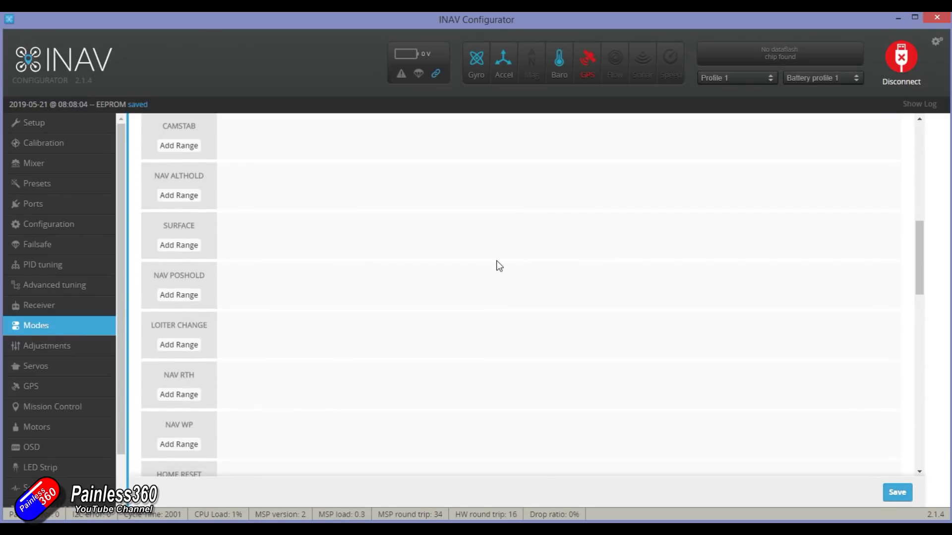
pyautogui.click(186, 296)
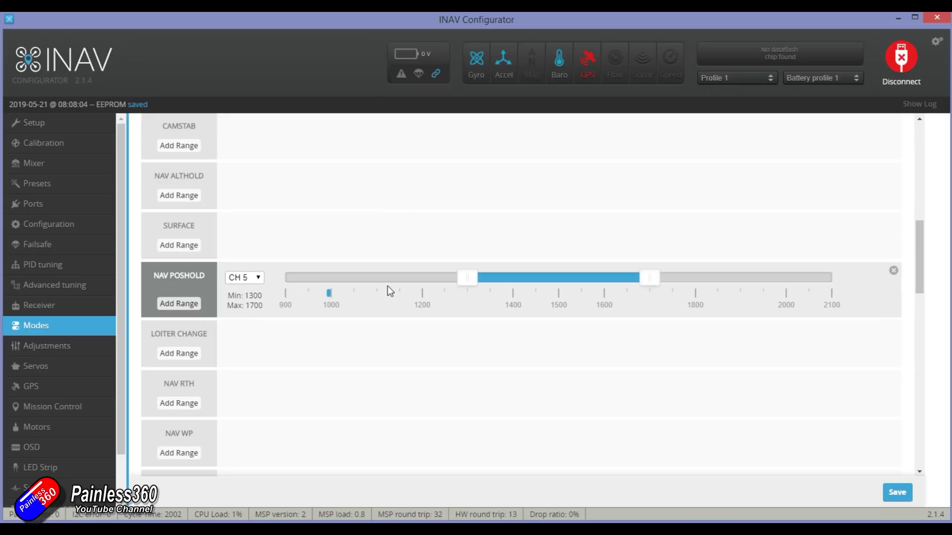
pyautogui.click(252, 278)
pyautogui.click(247, 301)
pyautogui.moveTo(468, 285); pyautogui.dragTo(579, 287)
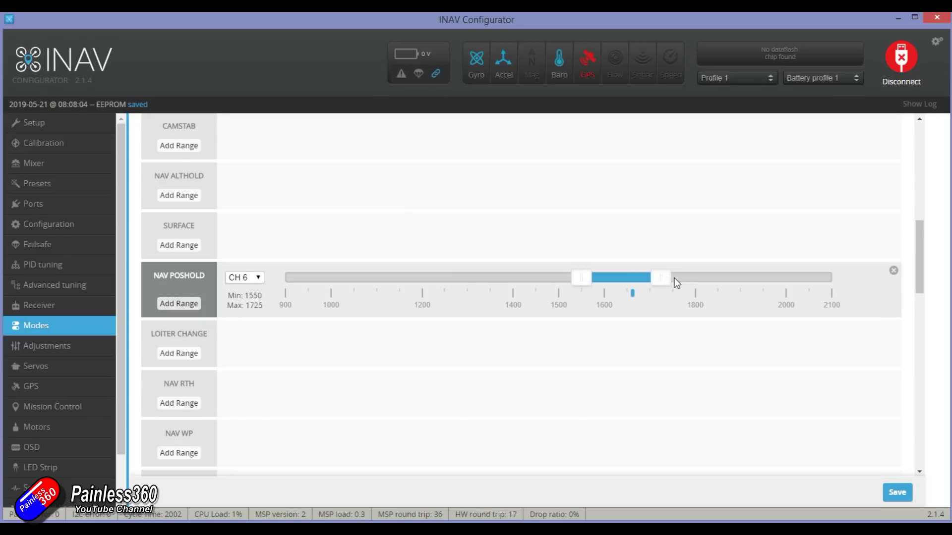
pyautogui.click(898, 492)
# - Review the assigned mode ranges against the switch positions and check the channel values on the Receiver page
pyautogui.scroll(-3, 489, 182)
pyautogui.scroll(3, 491, 183)
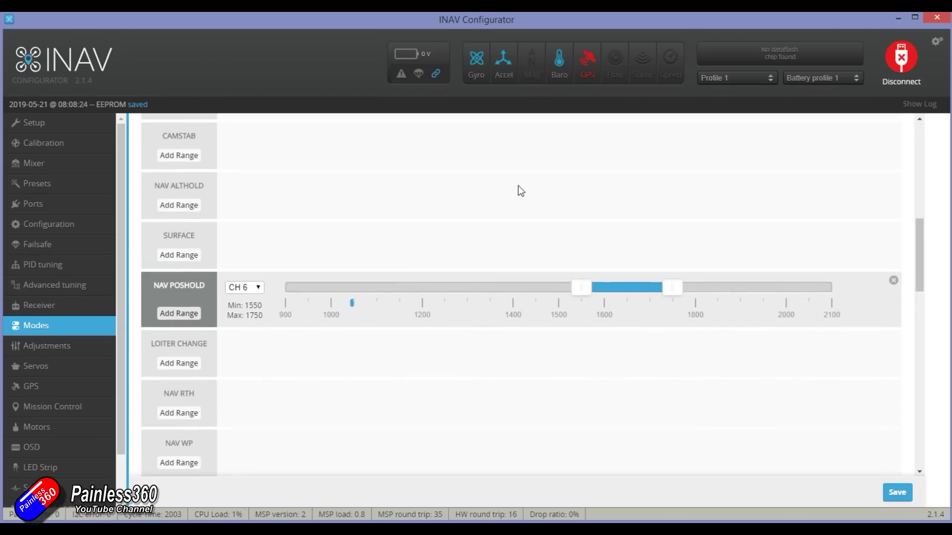
pyautogui.scroll(10, 549, 221)
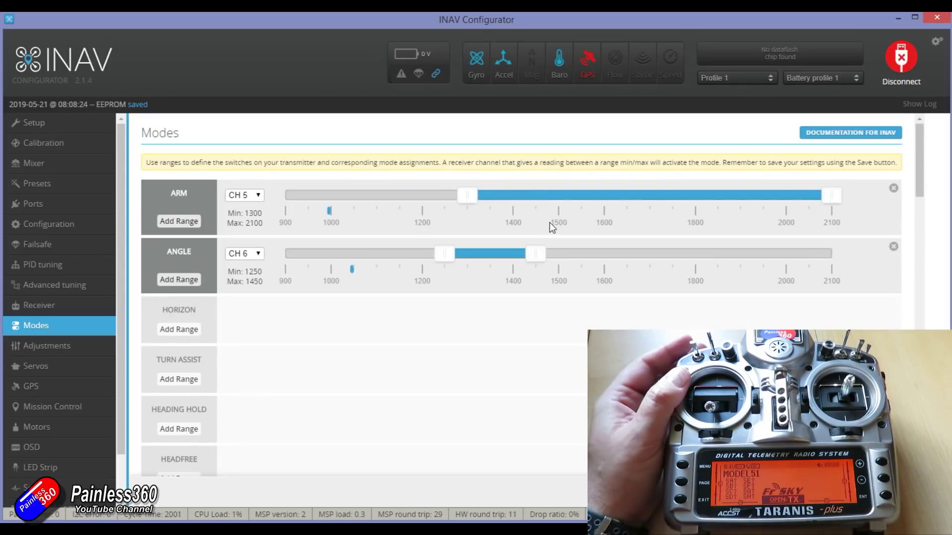
pyautogui.click(63, 308)
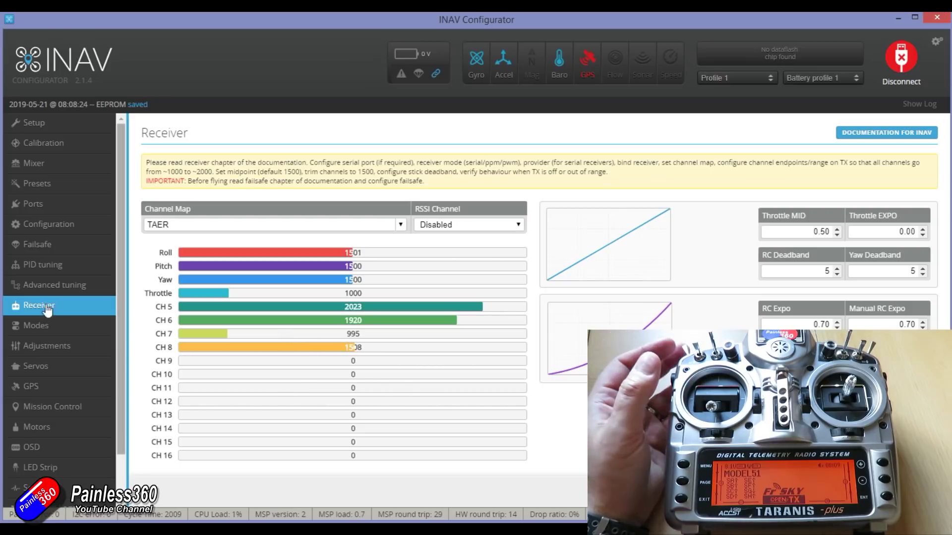
pyautogui.click(53, 327)
# - Add a NAV RTH mode range on CH 6 from 1800 to 2050 and save the modes
pyautogui.scroll(-5, 501, 297)
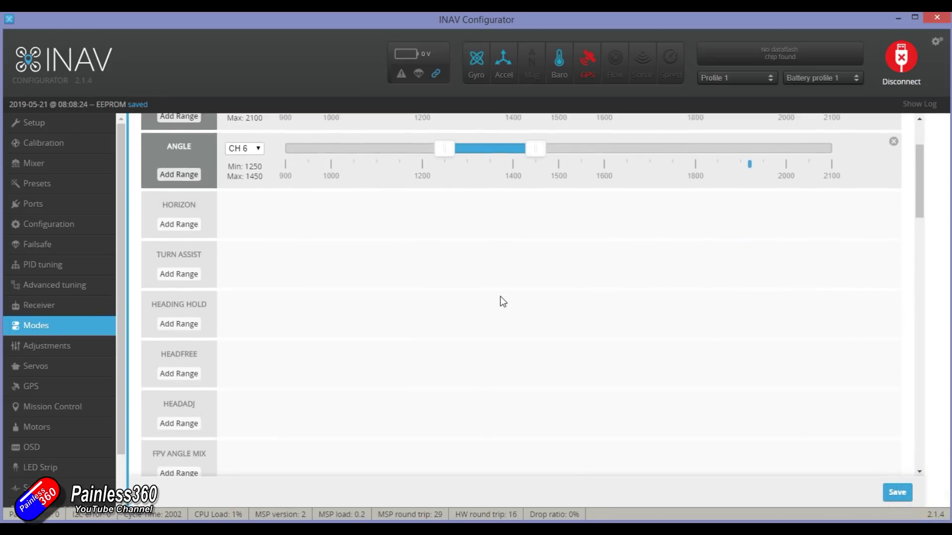
pyautogui.scroll(-5, 501, 296)
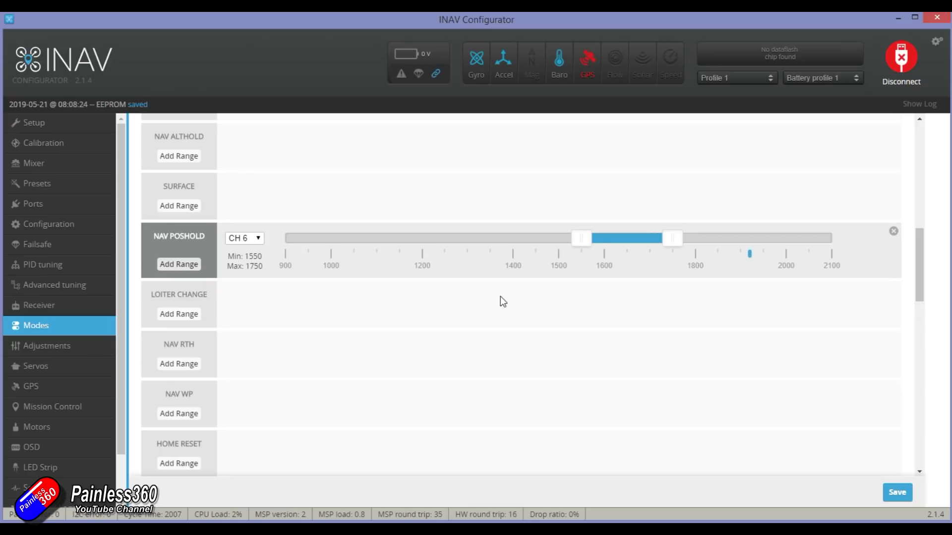
pyautogui.scroll(-1, 501, 296)
pyautogui.click(176, 293)
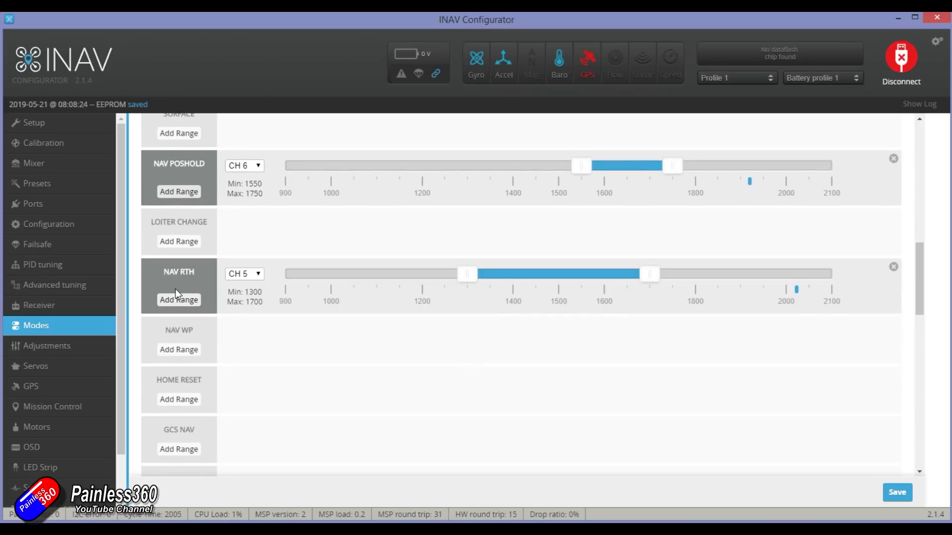
pyautogui.click(260, 278)
pyautogui.click(242, 293)
pyautogui.moveTo(652, 272); pyautogui.dragTo(810, 273)
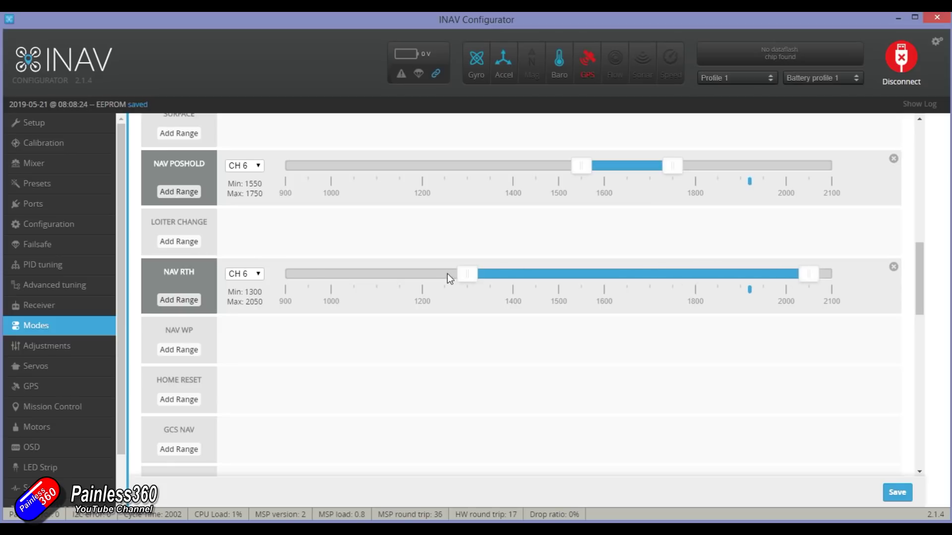
pyautogui.moveTo(460, 274); pyautogui.dragTo(685, 279)
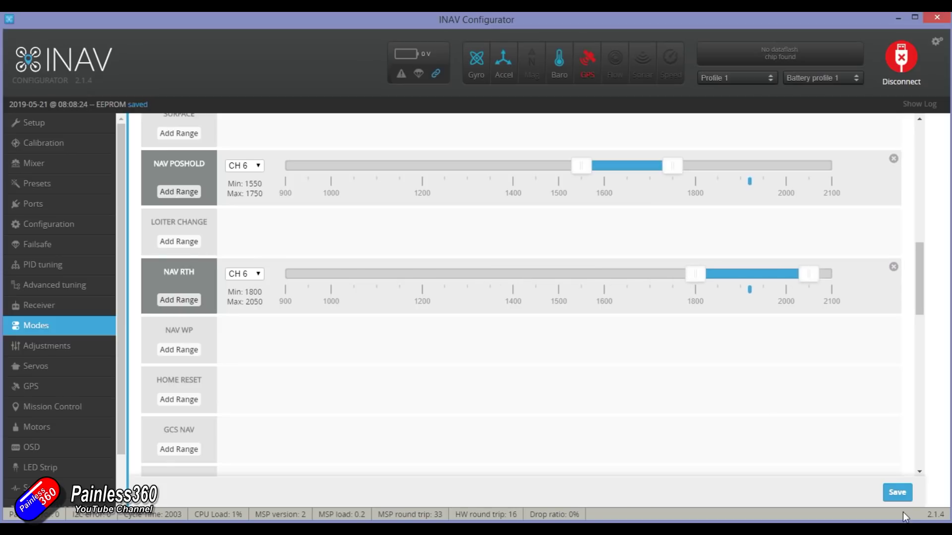
pyautogui.click(897, 493)
pyautogui.click(898, 494)
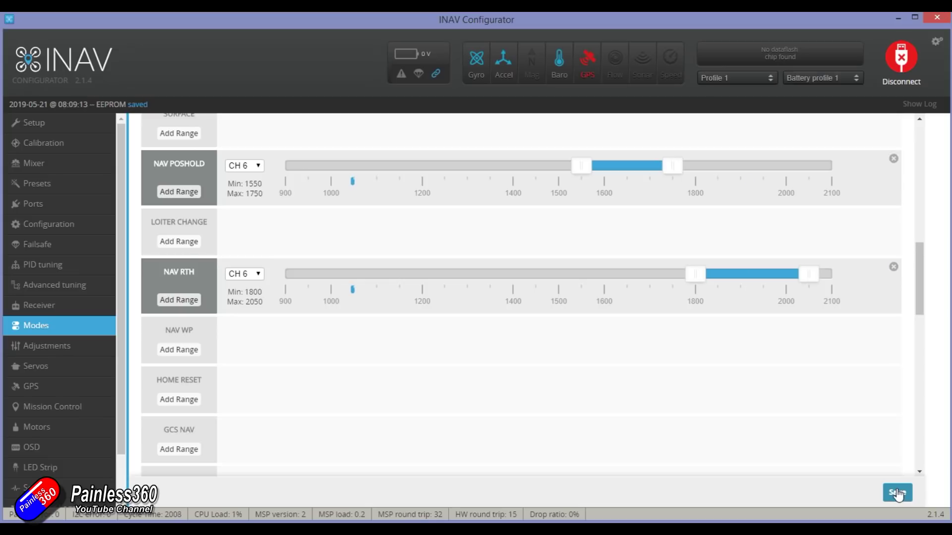
# - Check the switch channels on the Receiver page and add a SERVO AUTOTRIM mode range assigned to CH 7
pyautogui.click(58, 305)
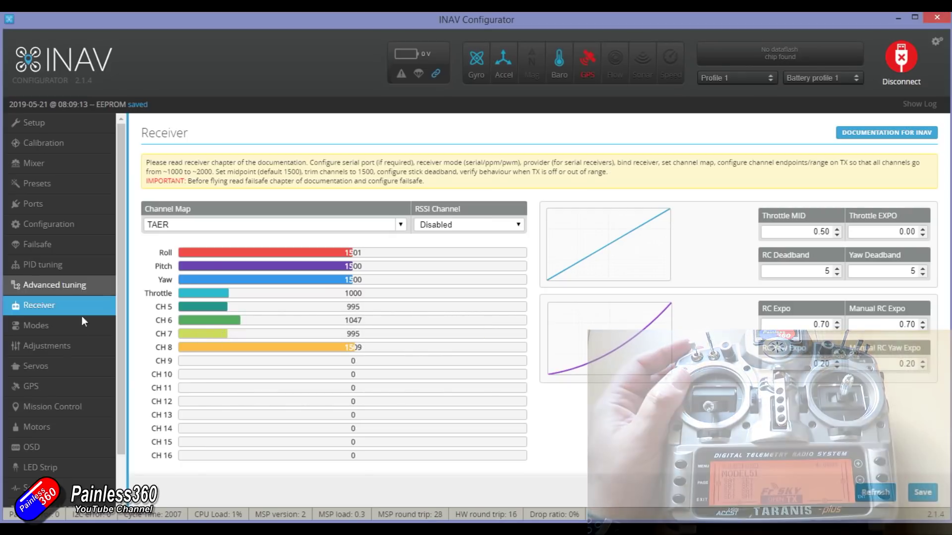
pyautogui.click(64, 325)
pyautogui.scroll(-8, 391, 289)
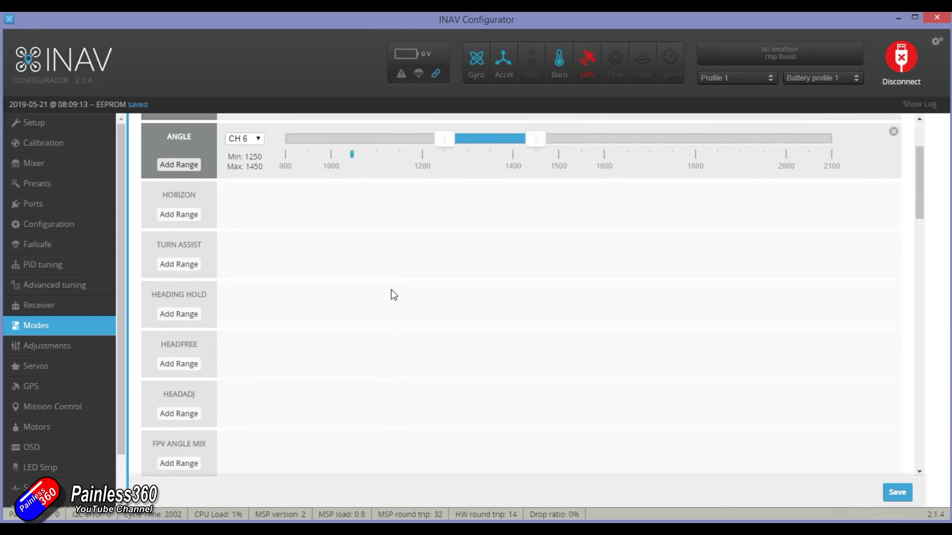
pyautogui.scroll(-9, 393, 294)
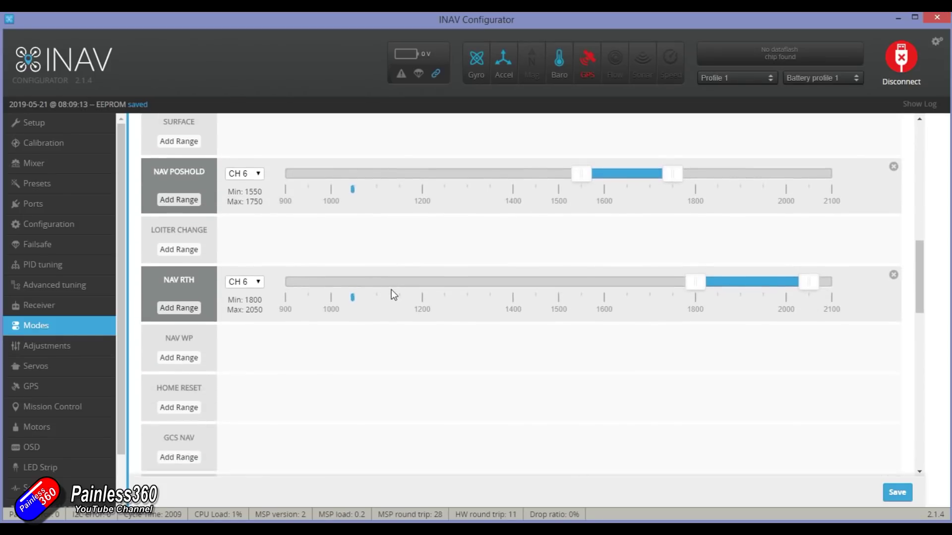
pyautogui.scroll(-1, 393, 294)
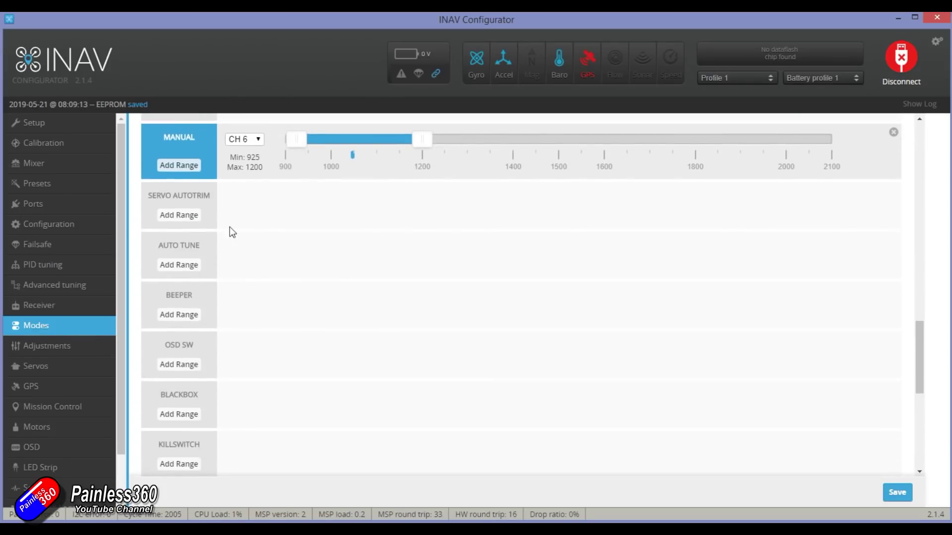
pyautogui.click(189, 215)
pyautogui.click(258, 199)
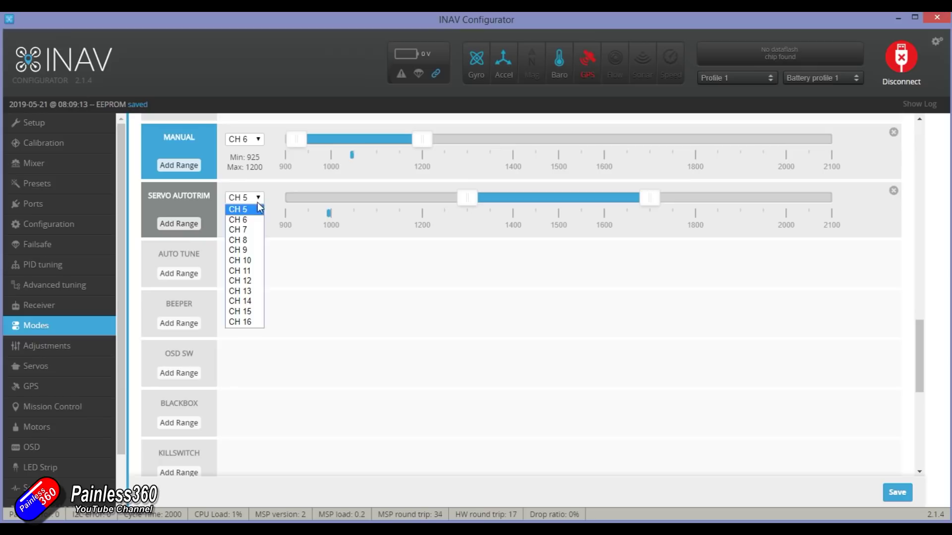
pyautogui.click(245, 230)
# - Set the SERVO AUTOTRIM range from 1925 to 2100 and save the modes
pyautogui.moveTo(643, 199); pyautogui.dragTo(752, 203)
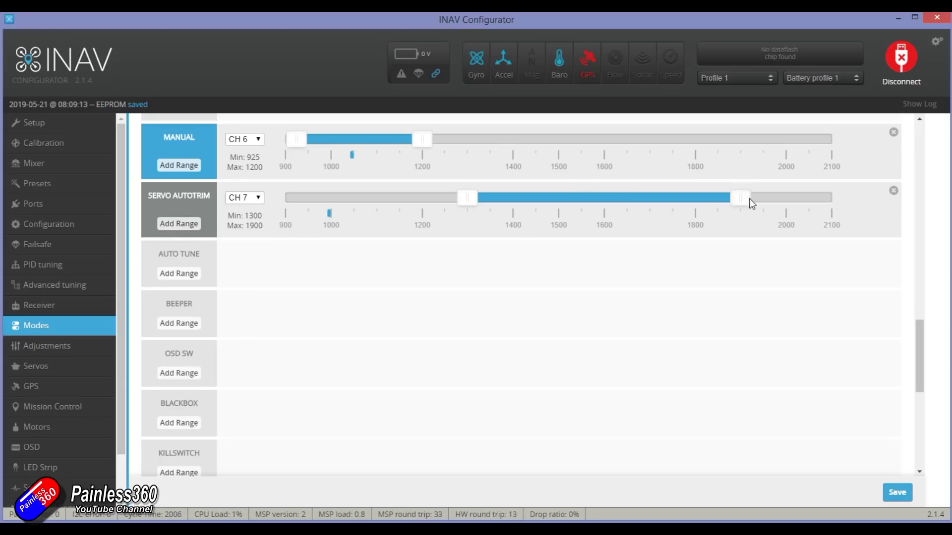
pyautogui.moveTo(481, 201); pyautogui.dragTo(700, 219)
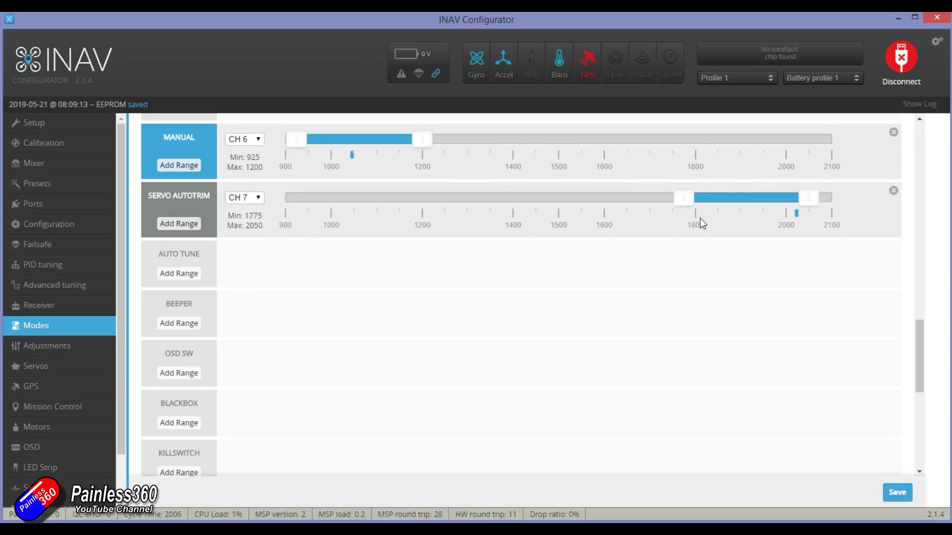
pyautogui.moveTo(816, 197); pyautogui.dragTo(838, 197)
pyautogui.moveTo(723, 197); pyautogui.dragTo(745, 199)
pyautogui.click(898, 493)
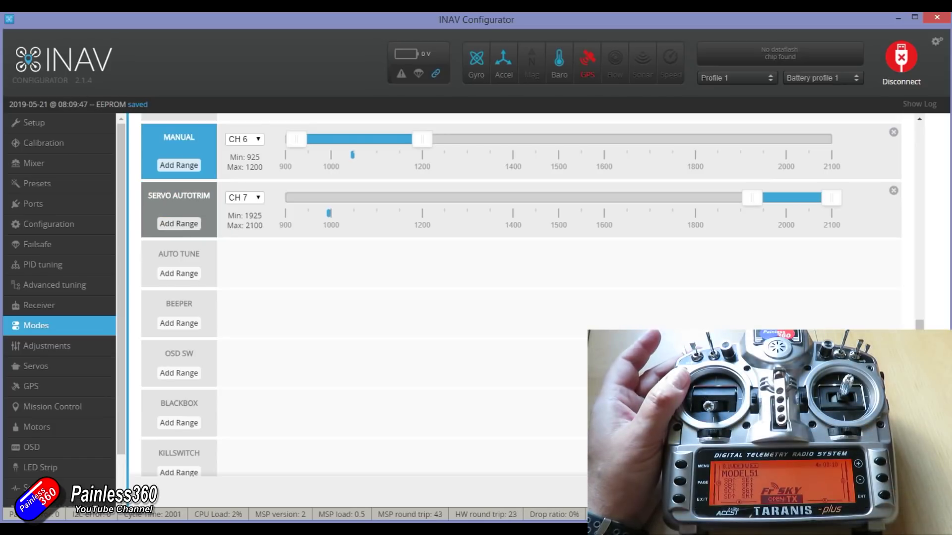
# - Review the saved mode ranges from SERVO AUTOTRIM back through NAV RTH and NAV POSHOLD
pyautogui.scroll(2, 701, 388)
pyautogui.scroll(6, 520, 295)
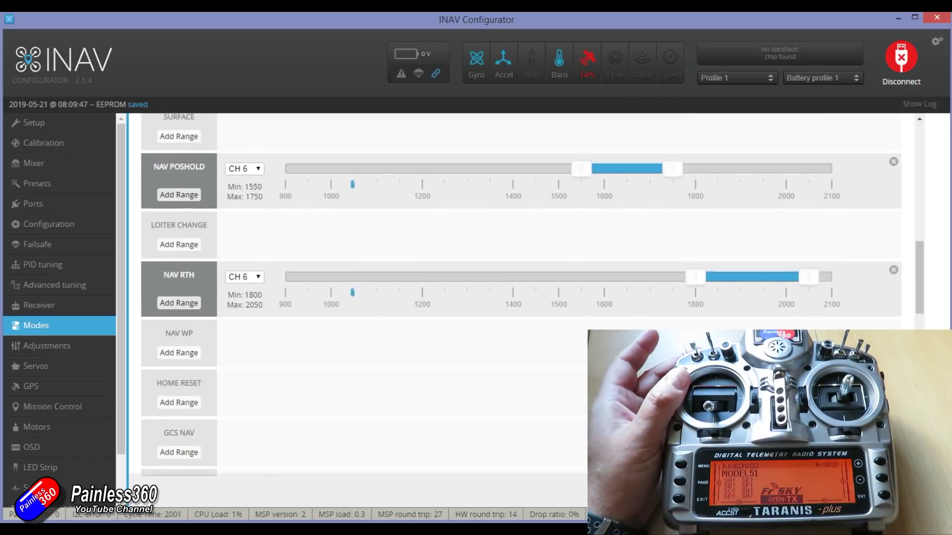
pyautogui.scroll(5, 520, 295)
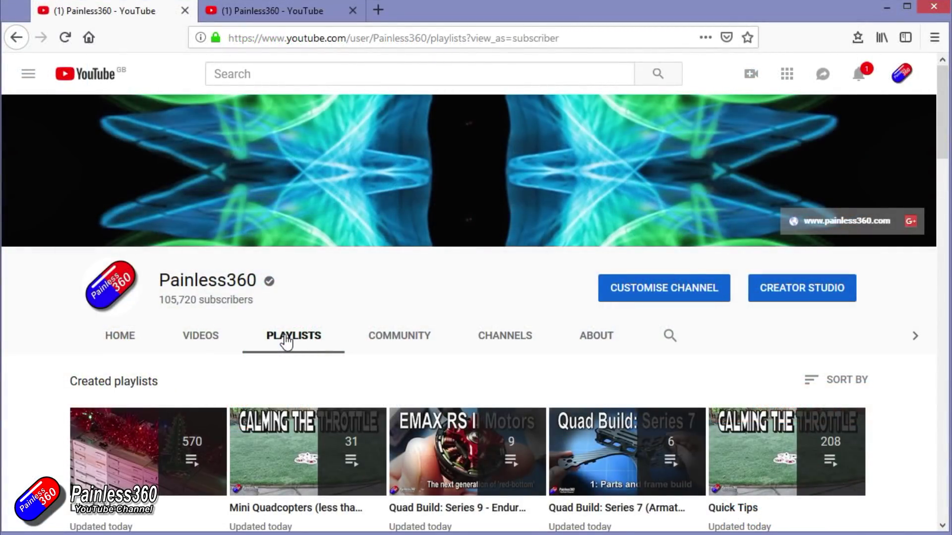
# - Switch to YouTube in the browser, look through the Painless360 channel's playlists and search for "inav painless360"
pyautogui.scroll(-8, 281, 342)
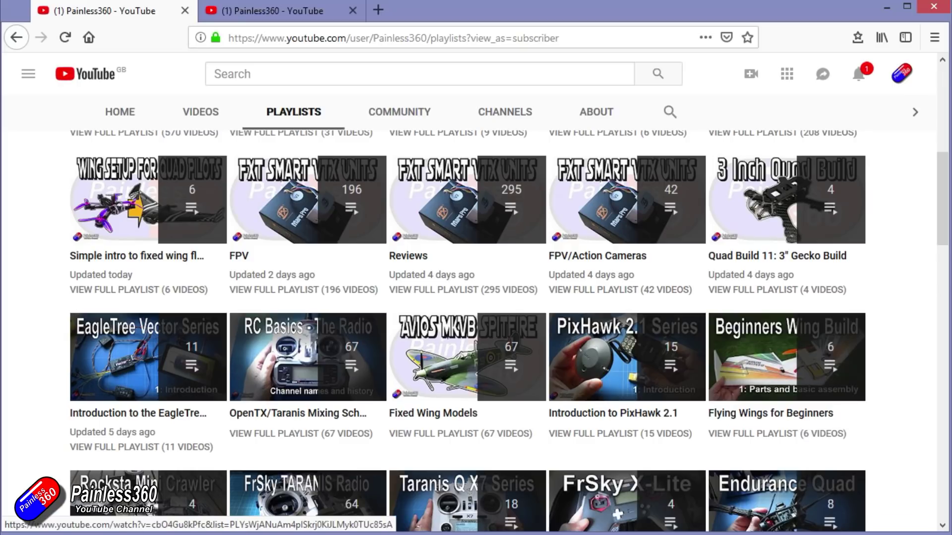
pyautogui.click(296, 13)
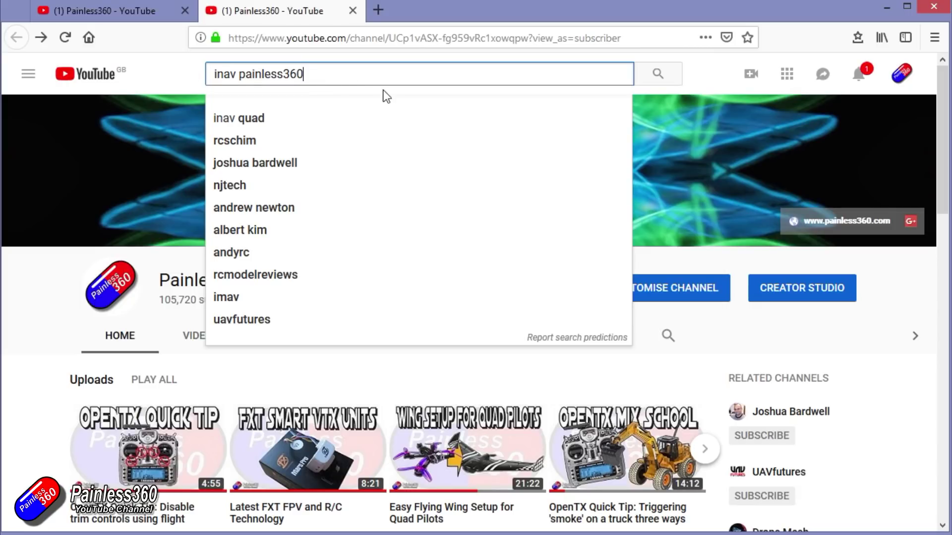
pyautogui.press('Return')
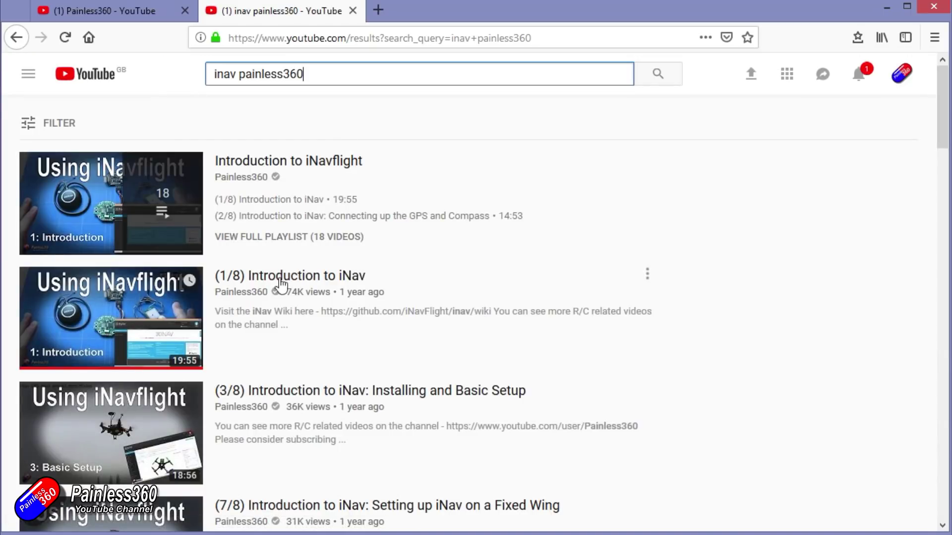